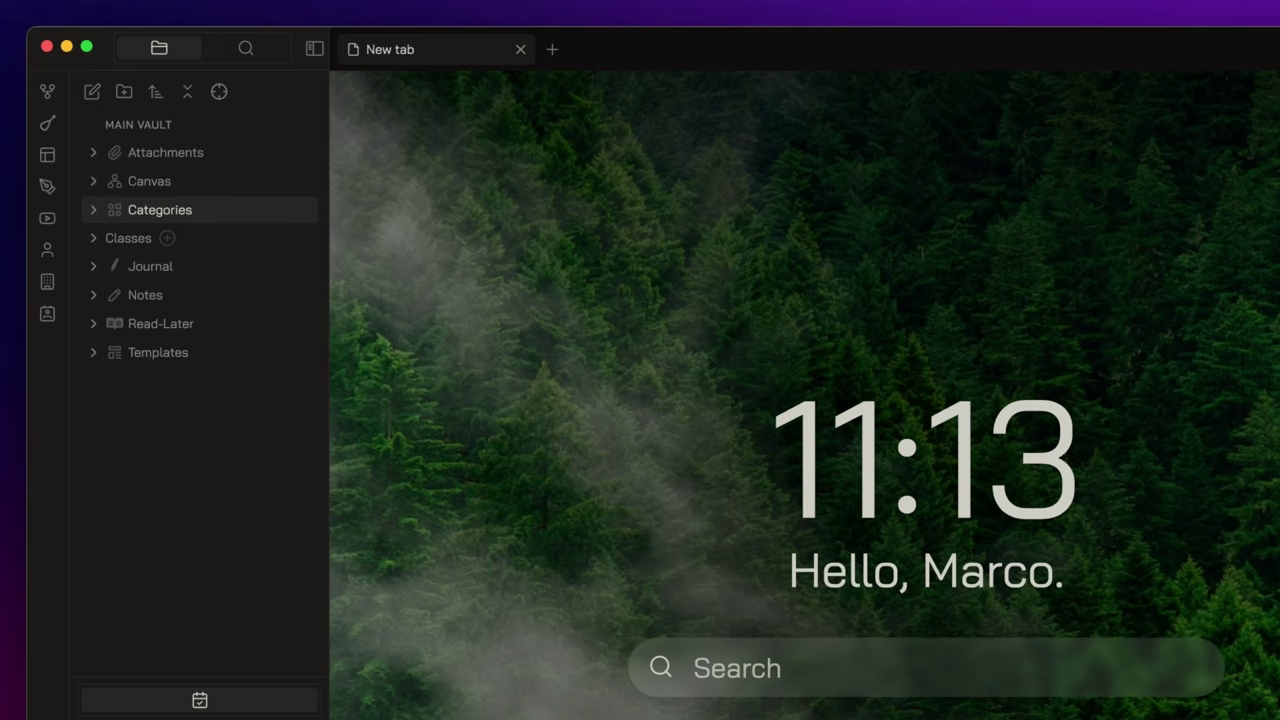
- Peek inside the Categories, Classes and Journal folders, collapsing each again afterwards
{"action": "left_click", "coordinate": [160, 209]}
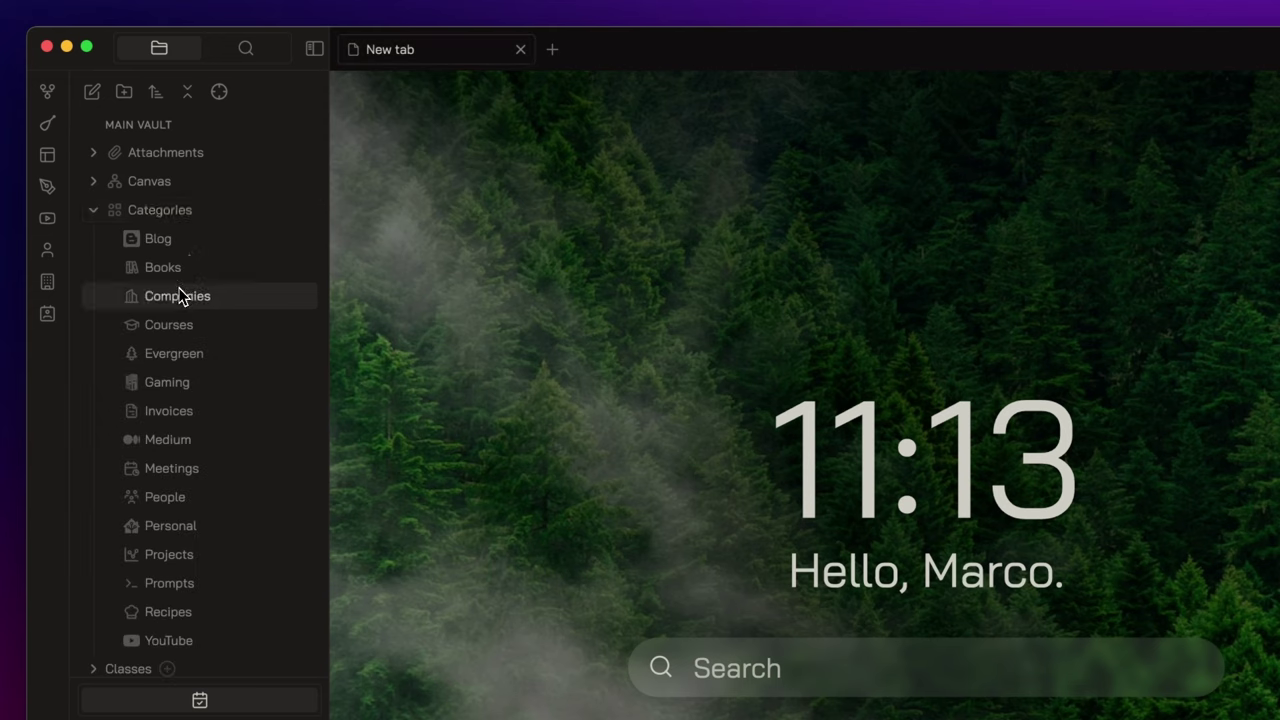
{"action": "scroll", "coordinate": [181, 293], "scroll_direction": "down", "scroll_amount": 1}
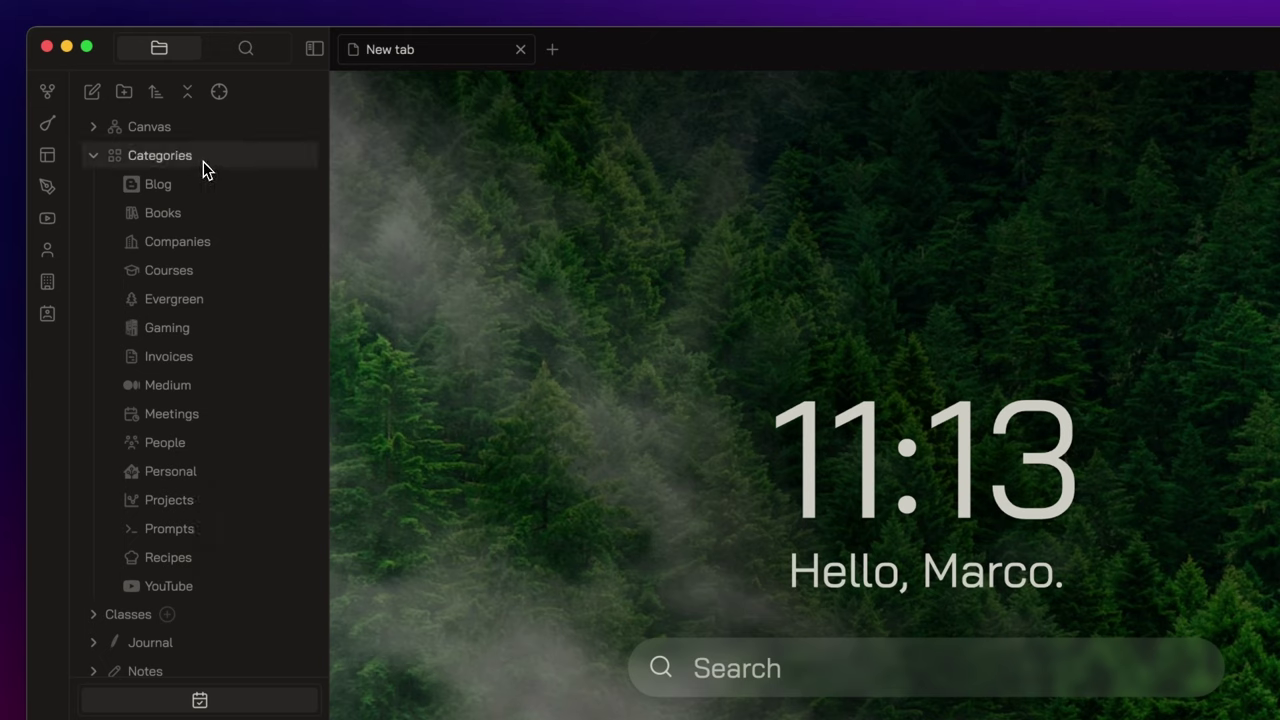
{"action": "left_click", "coordinate": [203, 161]}
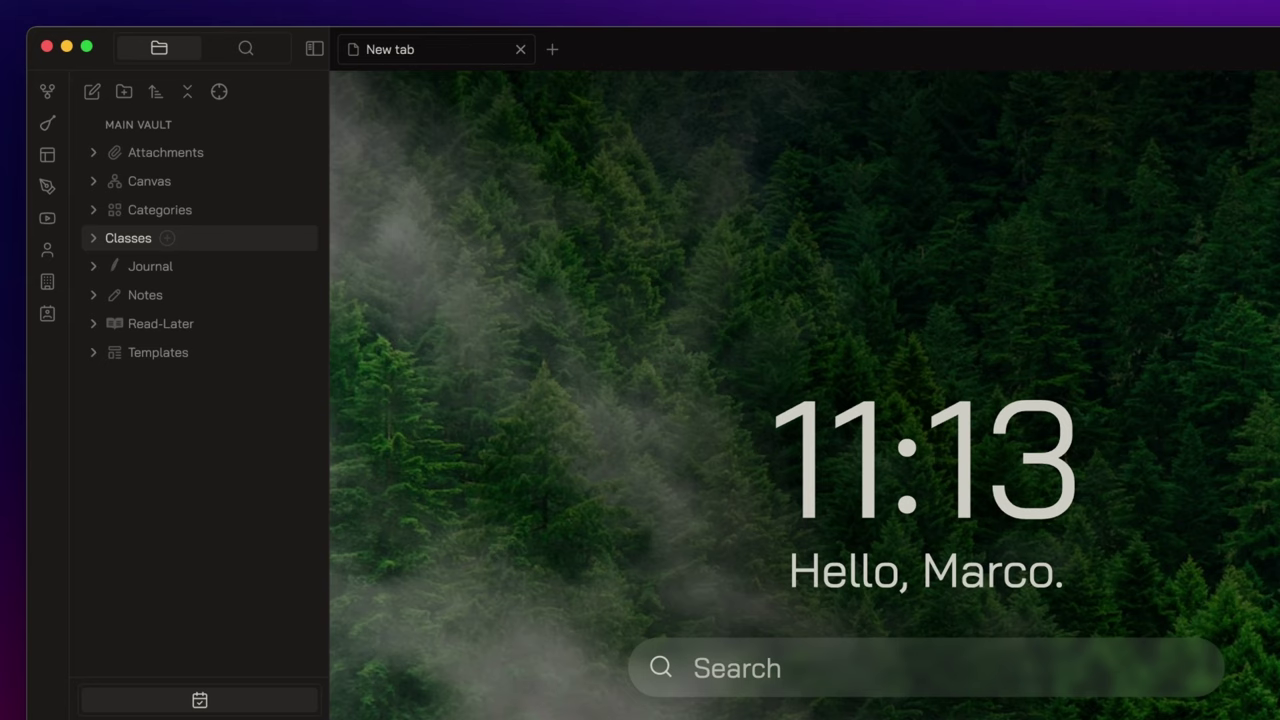
{"action": "left_click", "coordinate": [128, 238]}
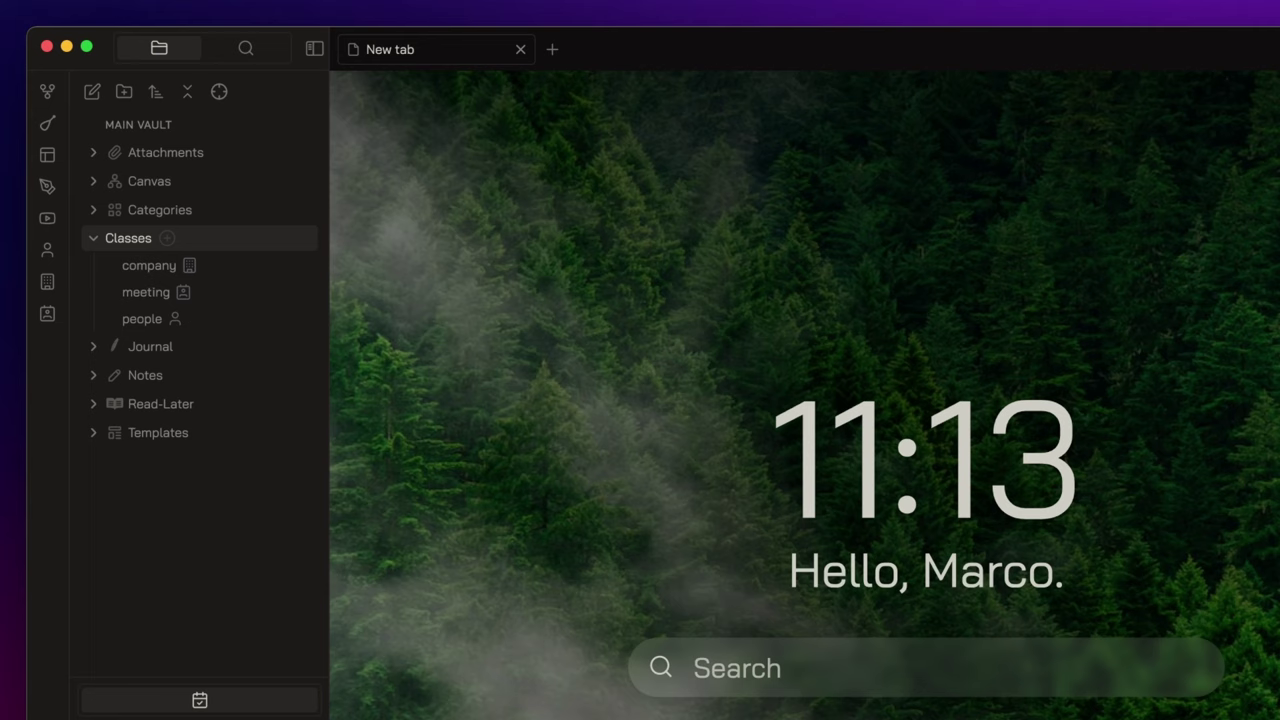
{"action": "left_click", "coordinate": [128, 238]}
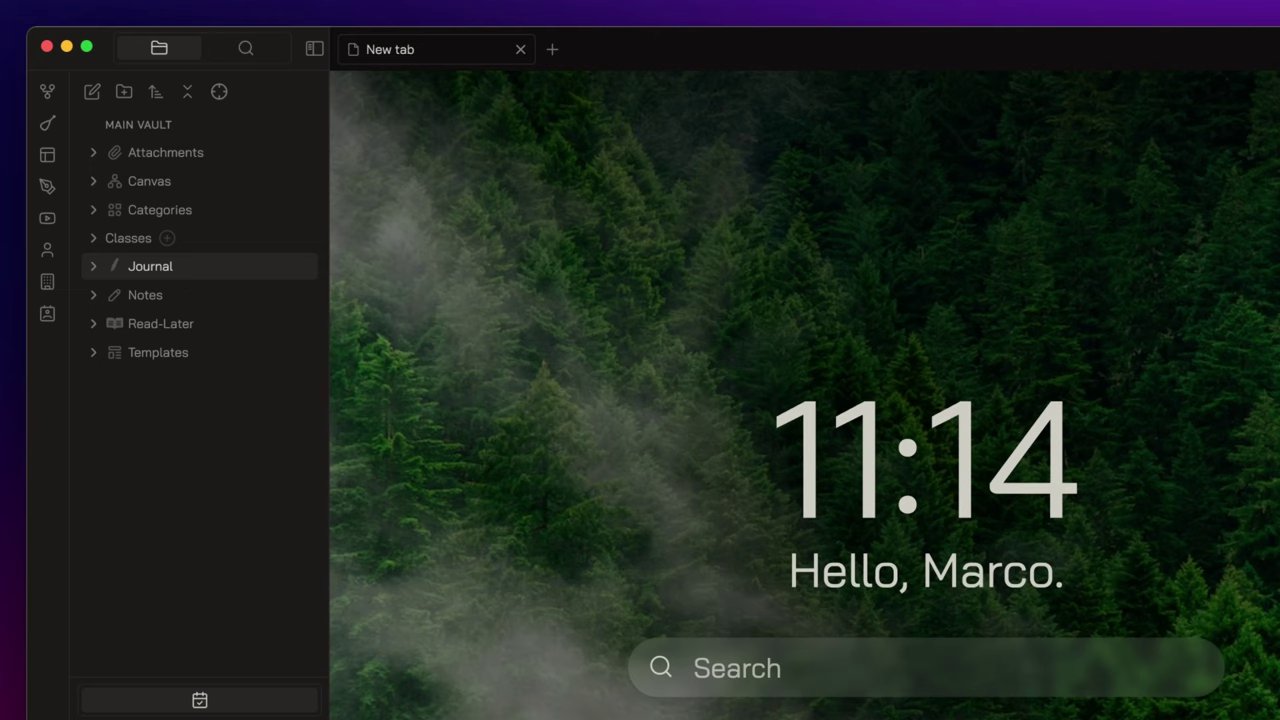
{"action": "left_click", "coordinate": [184, 268]}
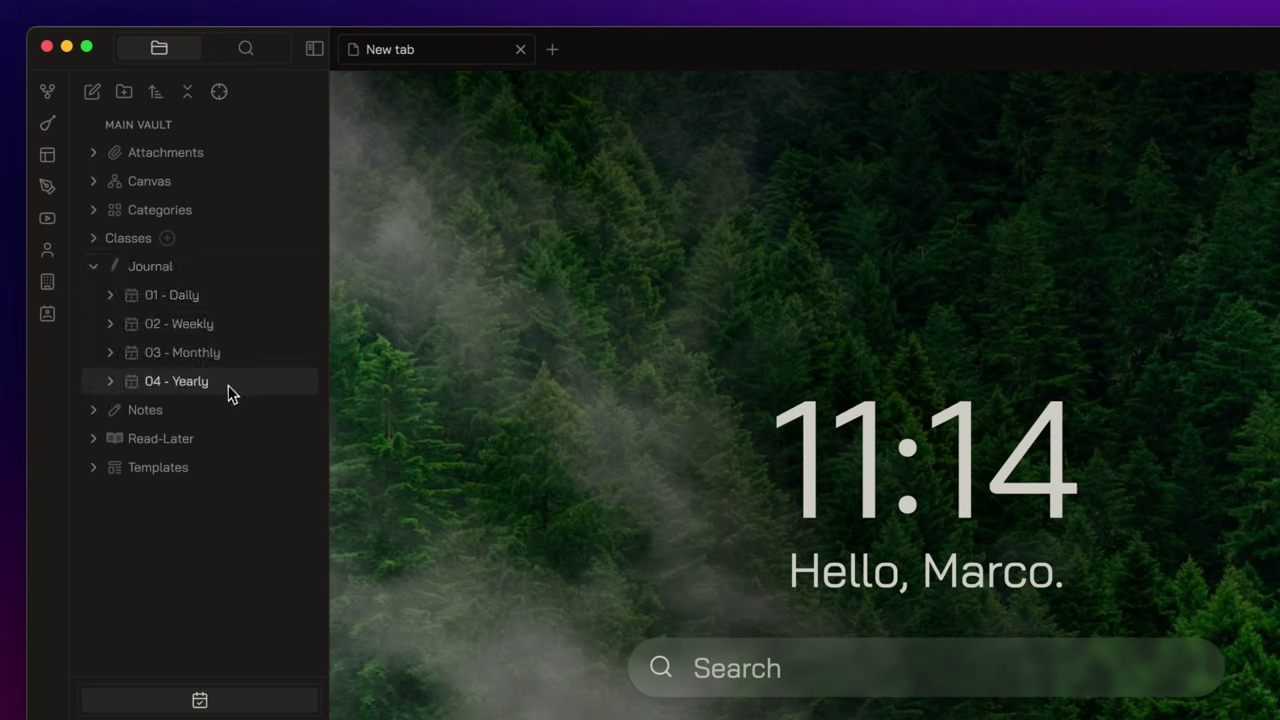
{"action": "left_click", "coordinate": [196, 279]}
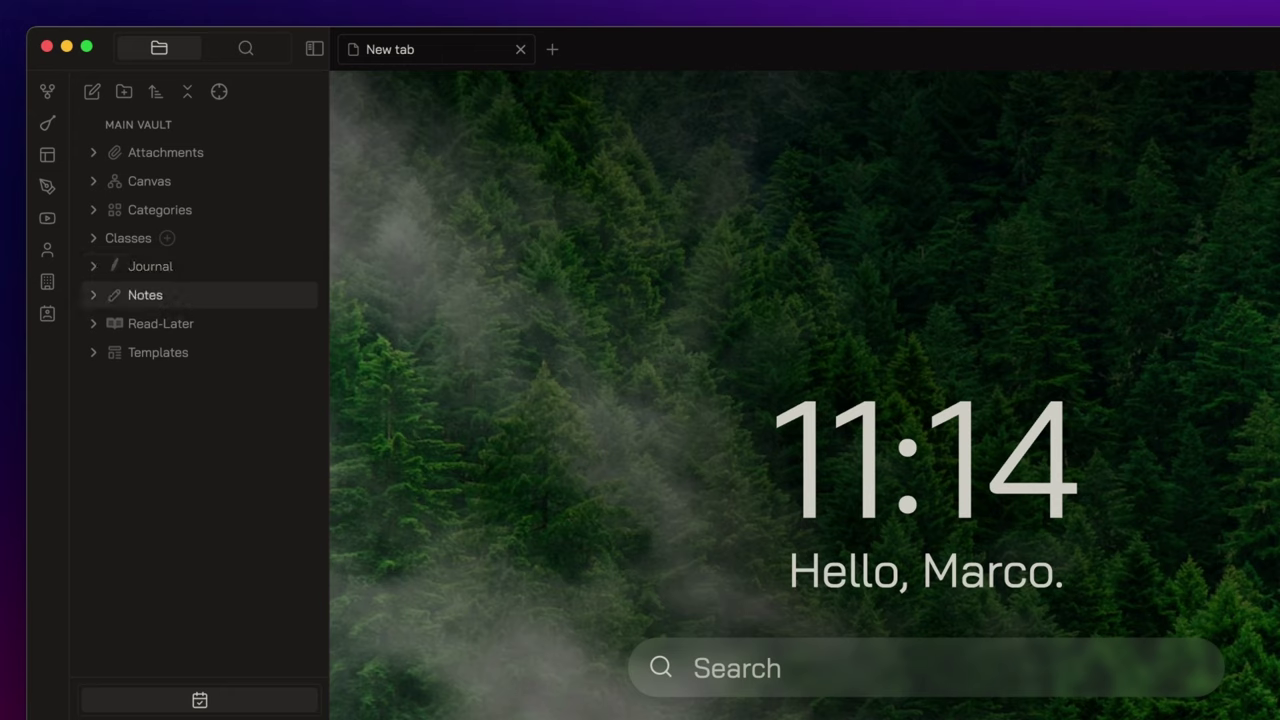
- Browse the Notes folder's notes, collapse it, then expand Read-Later to reveal Articles, Books, Podcasts
{"action": "left_click", "coordinate": [174, 303]}
{"action": "scroll", "coordinate": [204, 362], "scroll_direction": "down", "scroll_amount": 10}
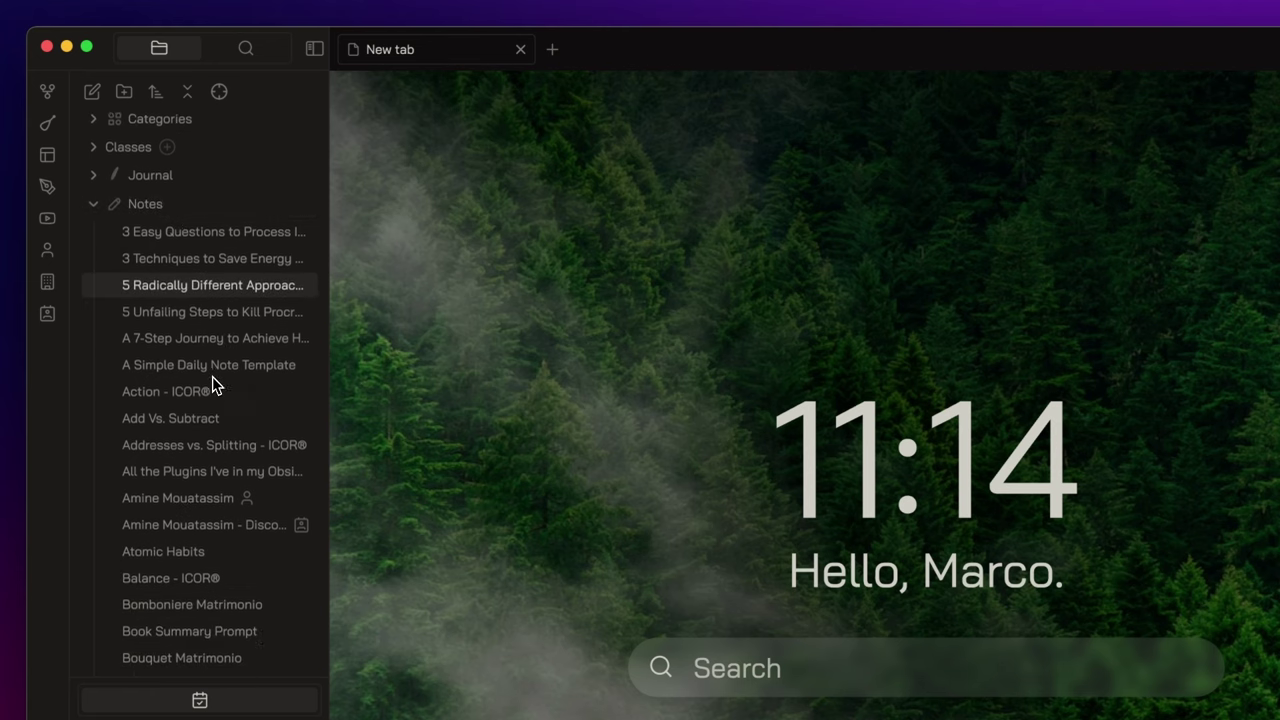
{"action": "scroll", "coordinate": [210, 388], "scroll_direction": "down", "scroll_amount": 8}
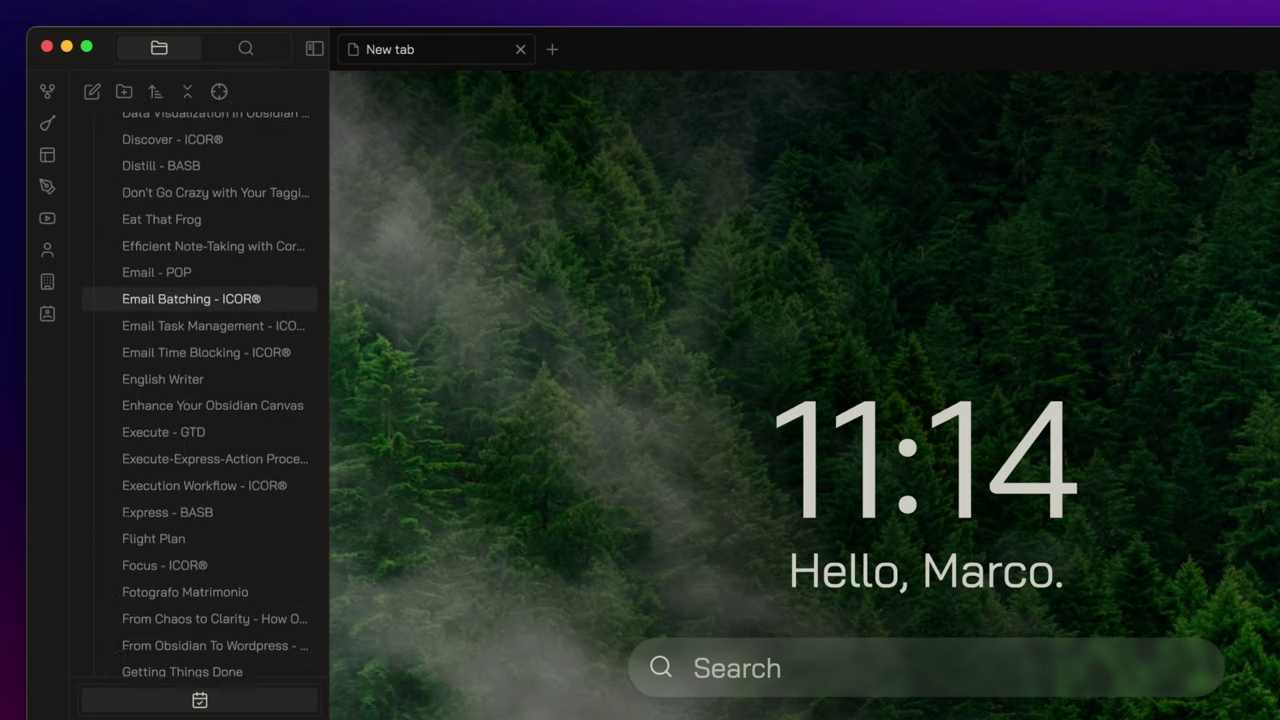
{"action": "scroll", "coordinate": [215, 400], "scroll_direction": "up", "scroll_amount": 20}
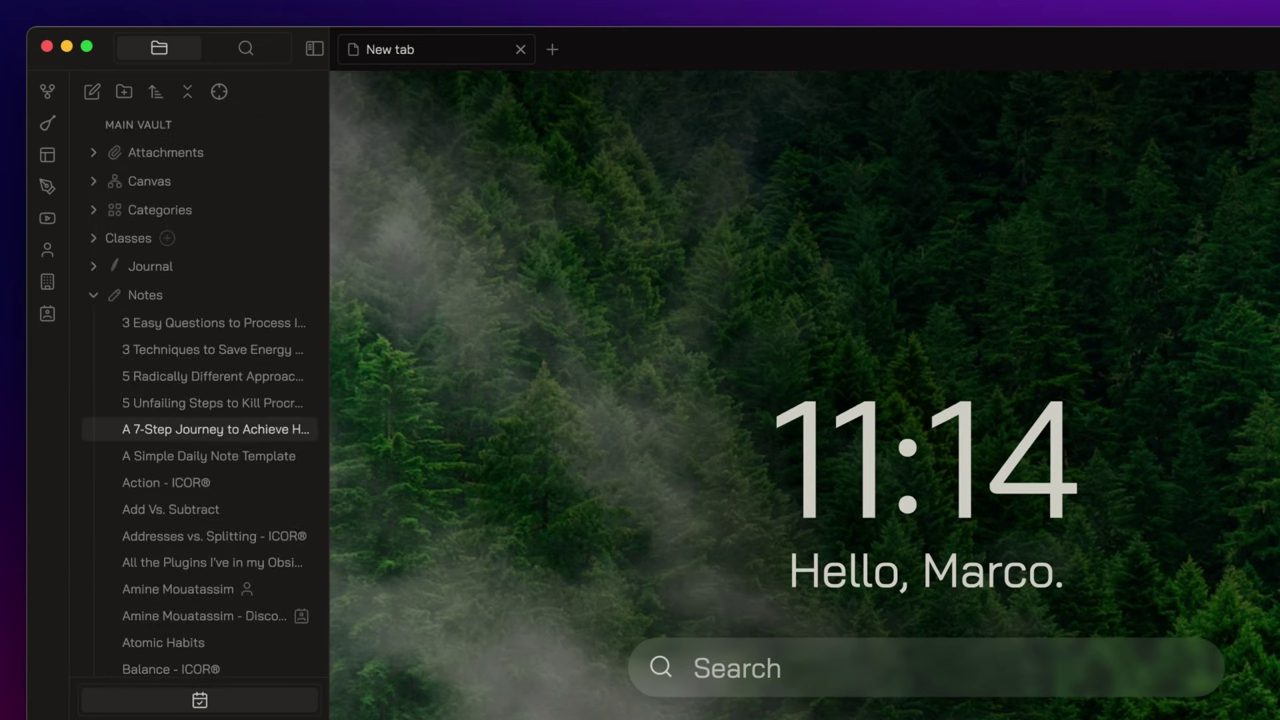
{"action": "left_click", "coordinate": [210, 299]}
{"action": "left_click", "coordinate": [220, 325]}
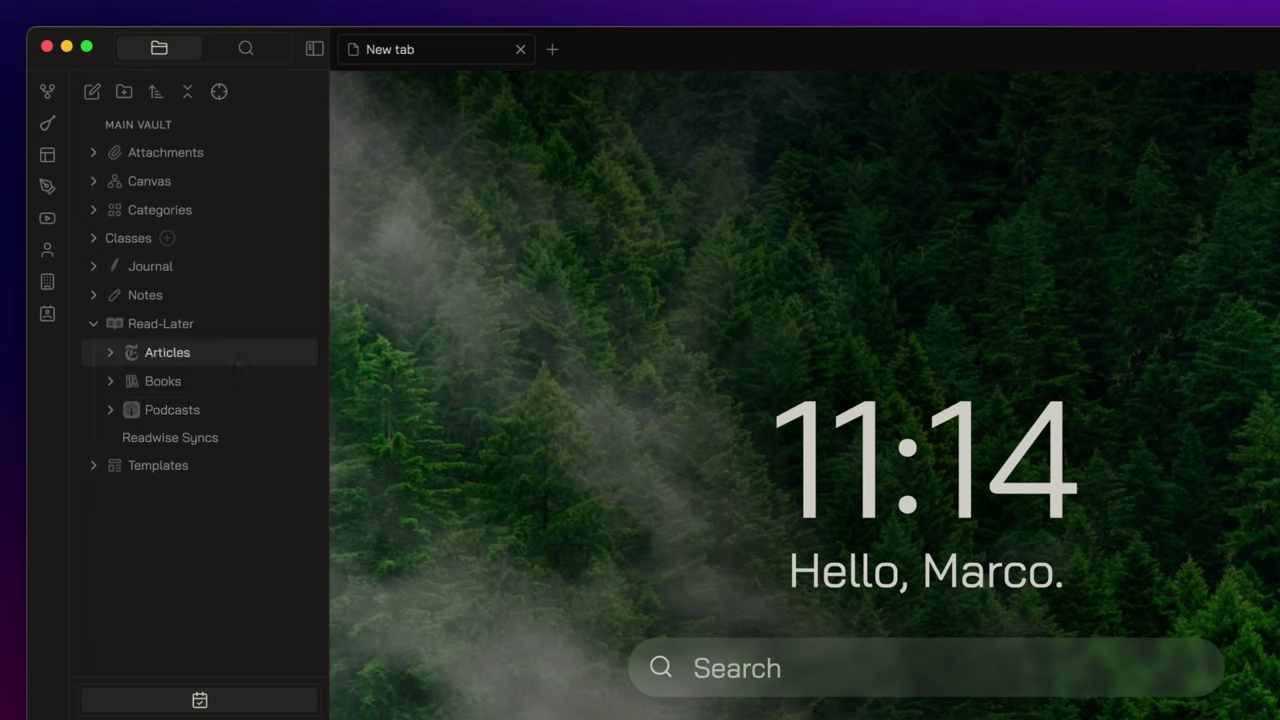
- Collapse Read-Later and expand Templates, scrolling from Book Template to YouTube Video Template
{"action": "left_click", "coordinate": [220, 332]}
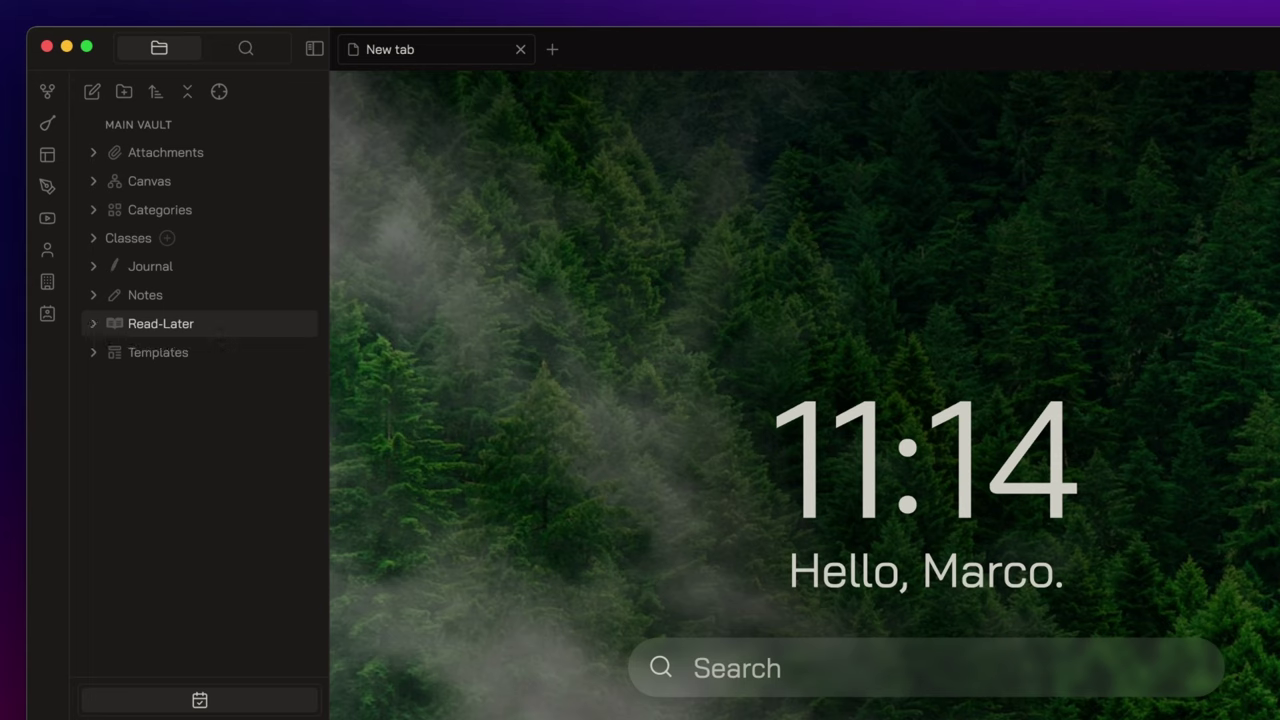
{"action": "left_click", "coordinate": [199, 359]}
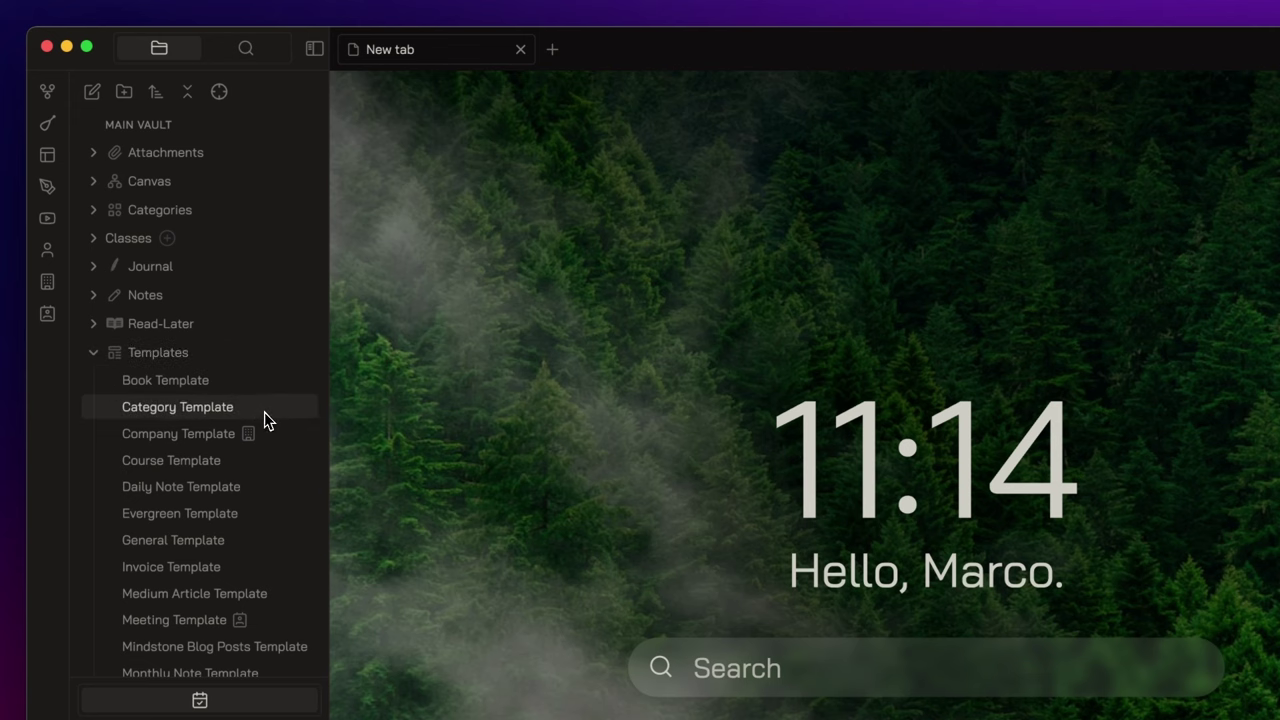
{"action": "scroll", "coordinate": [264, 412], "scroll_direction": "down", "scroll_amount": 4}
{"action": "scroll", "coordinate": [264, 412], "scroll_direction": "down", "scroll_amount": 2}
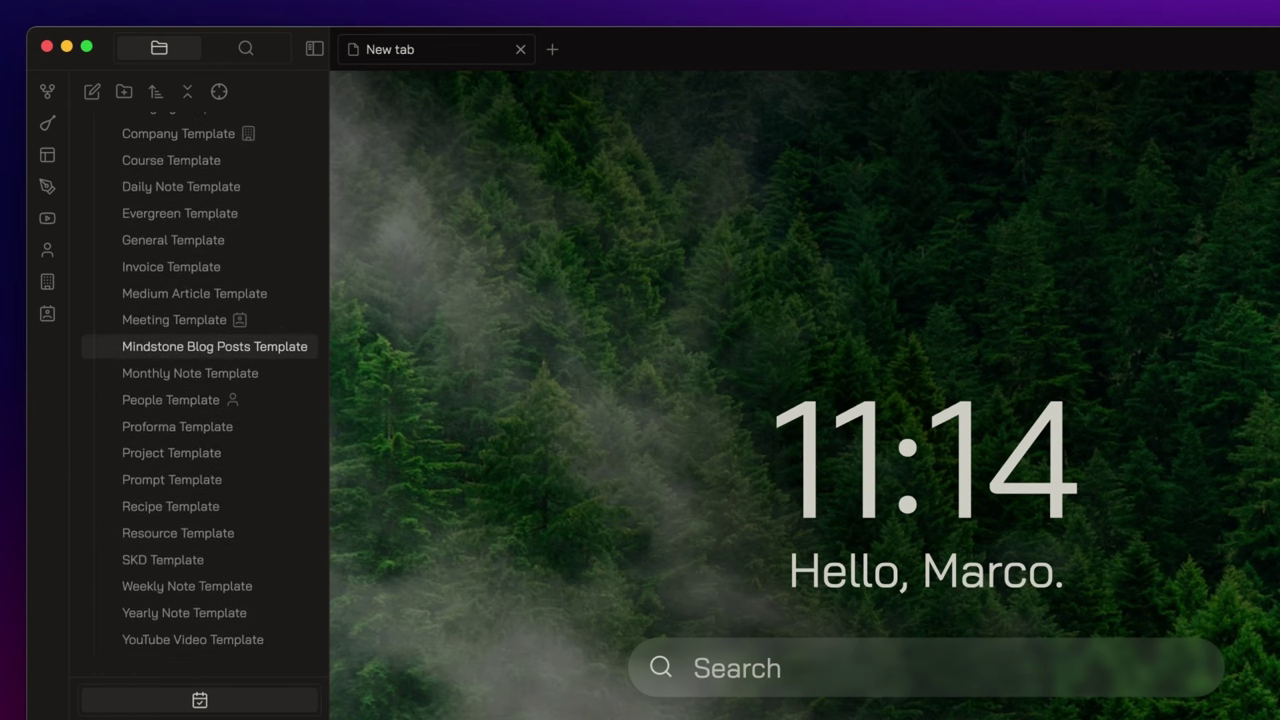
{"action": "scroll", "coordinate": [264, 412], "scroll_direction": "up", "scroll_amount": 4}
{"action": "scroll", "coordinate": [200, 418], "scroll_direction": "up", "scroll_amount": 2}
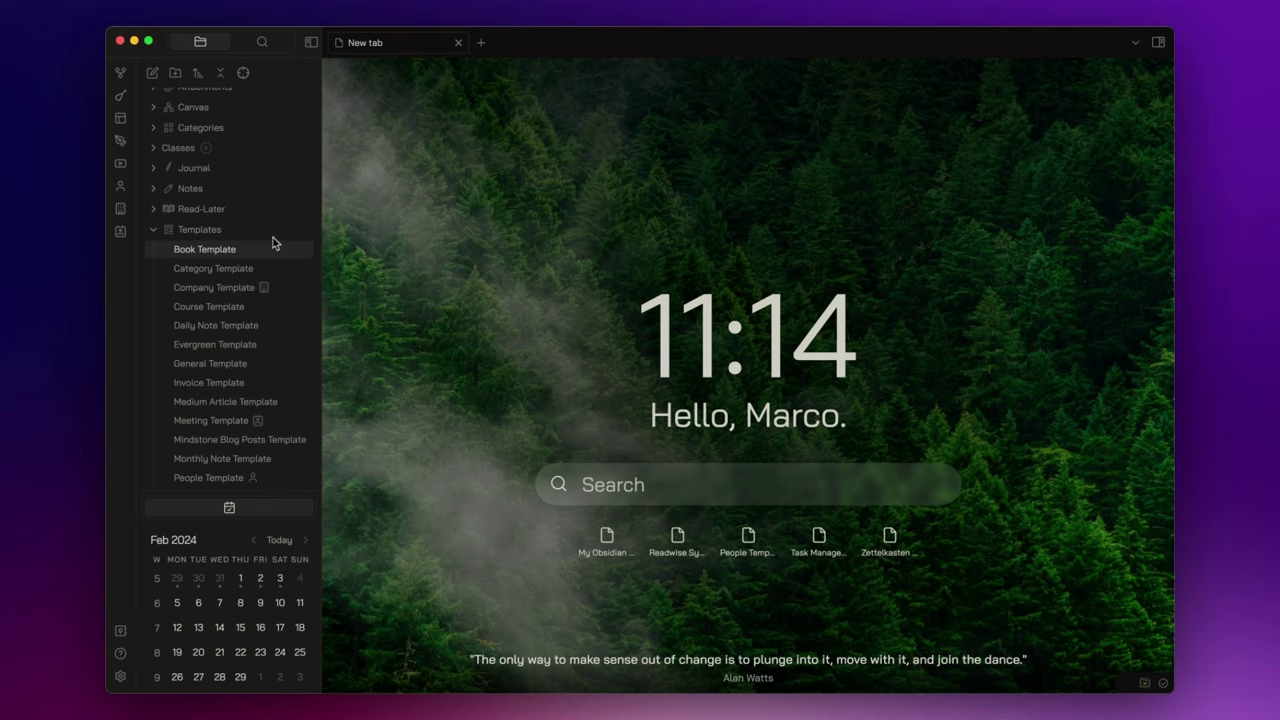
- Open Medium Article Template to view its category Medium, content/medium tags and Inbox status
{"action": "left_click", "coordinate": [260, 403]}
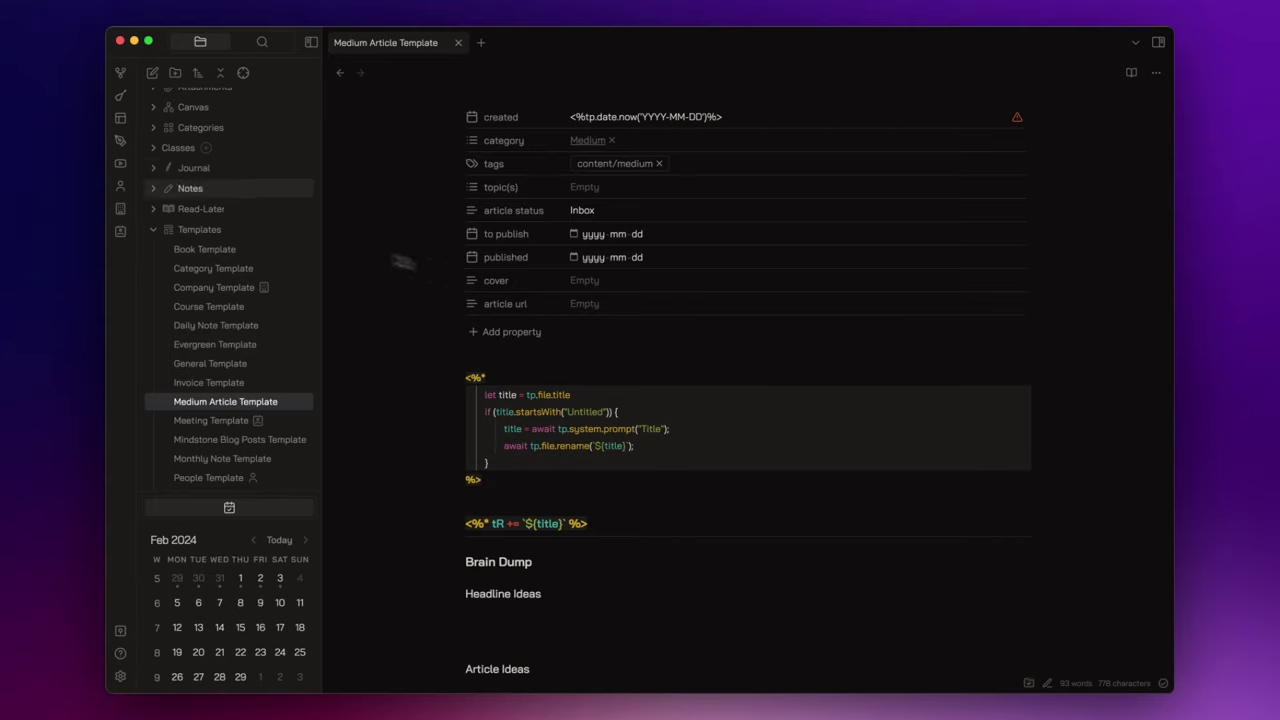
- Create a new Medium article note from the template titled 'Example Article'
{"action": "left_click", "coordinate": [121, 142]}
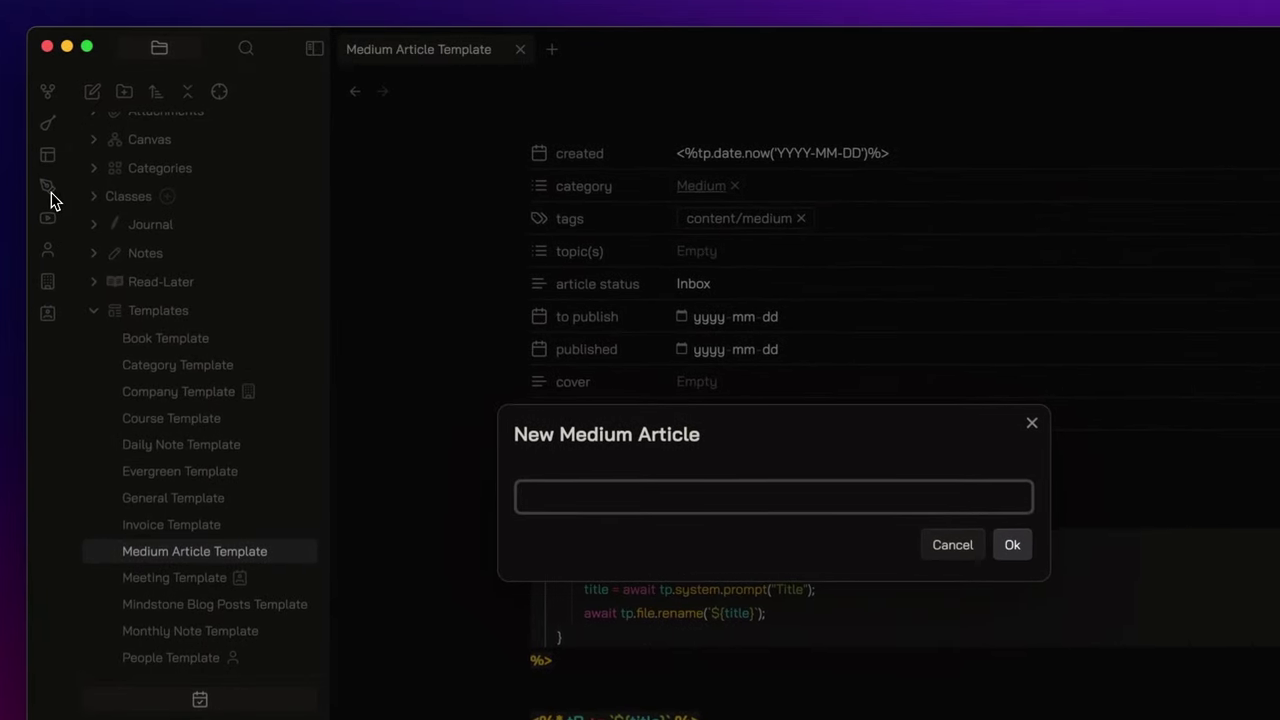
{"action": "type", "text": "Example Article"}
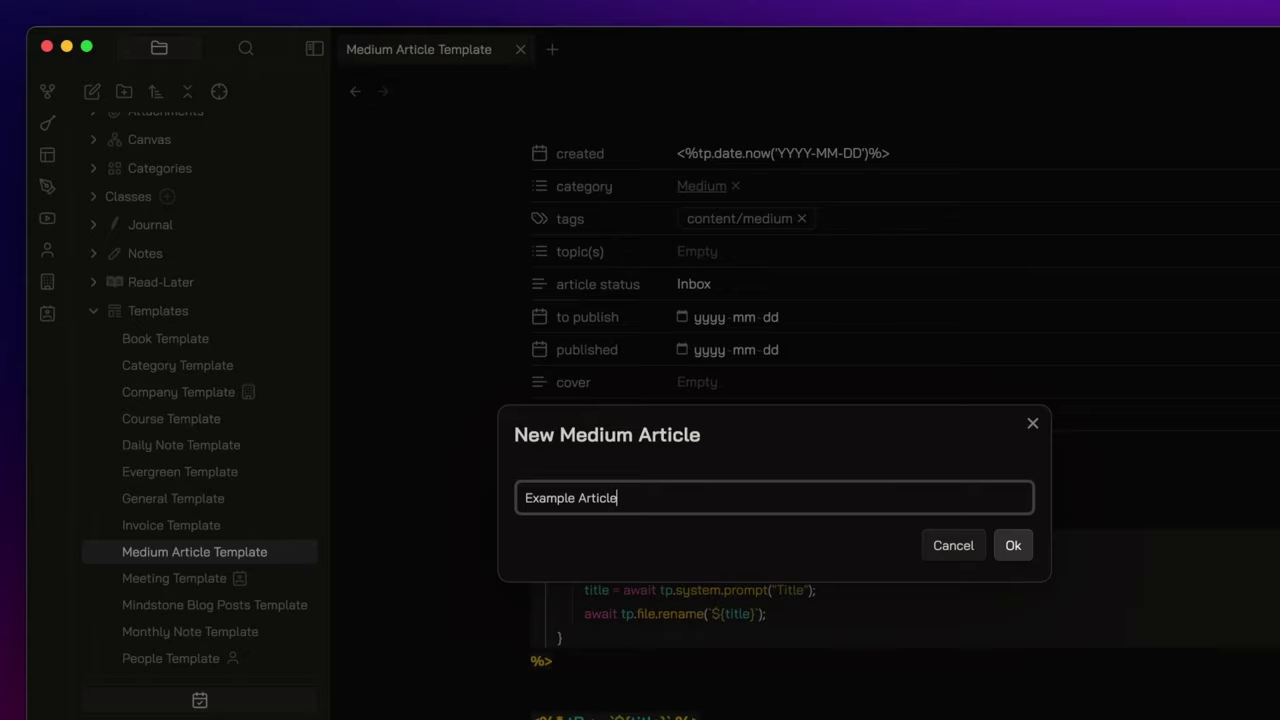
{"action": "key", "text": "Return"}
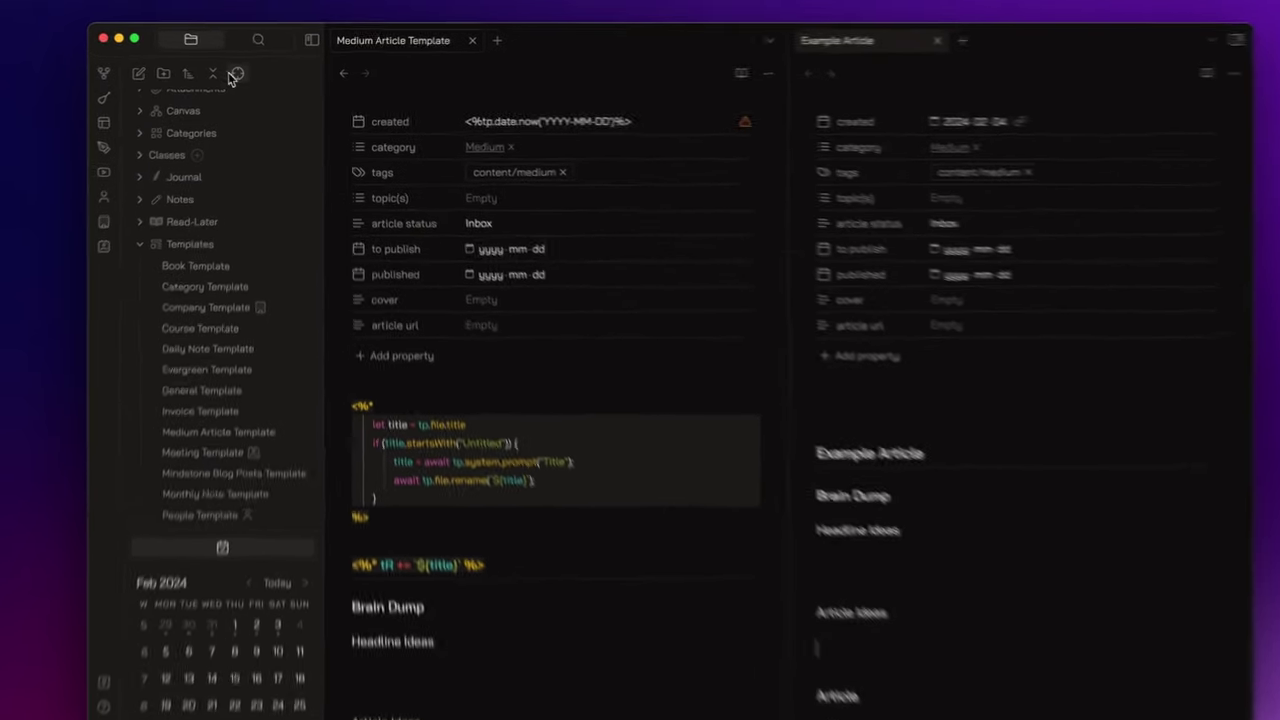
- Find Example Article in the file list, collapse all folders and close the template tab
{"action": "left_click", "coordinate": [236, 74]}
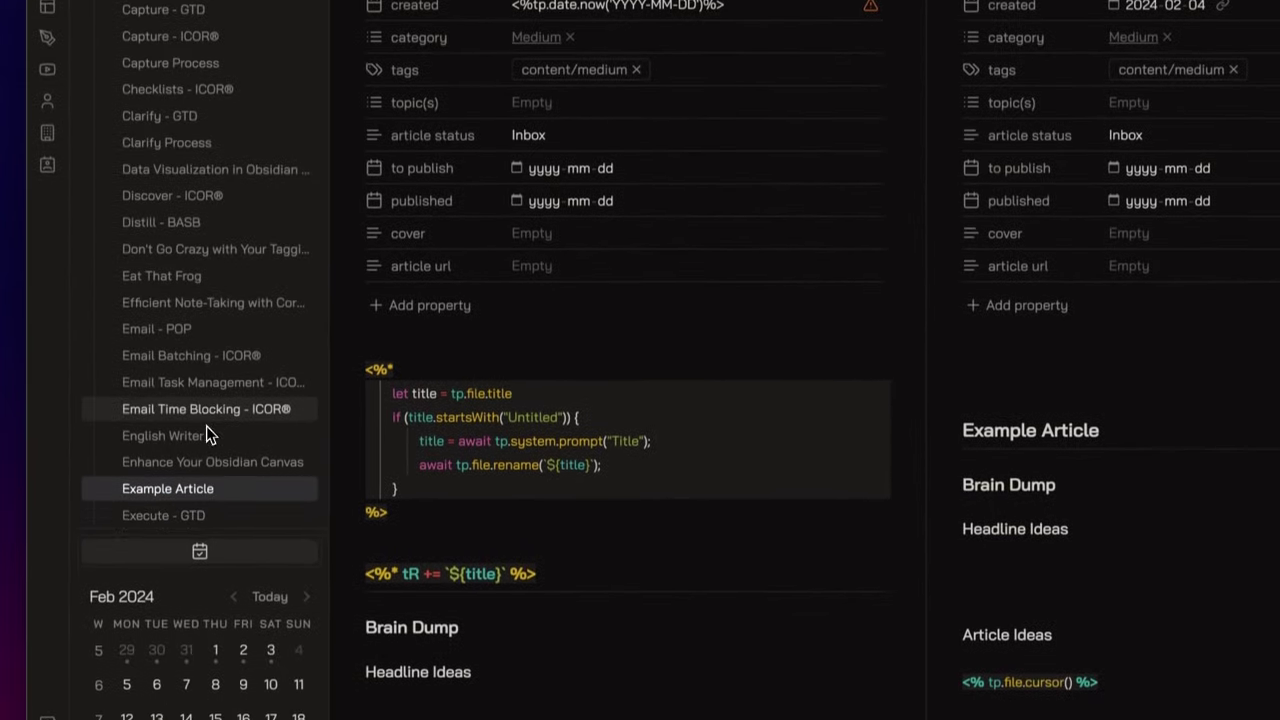
{"action": "scroll", "coordinate": [206, 415], "scroll_direction": "down", "scroll_amount": 5}
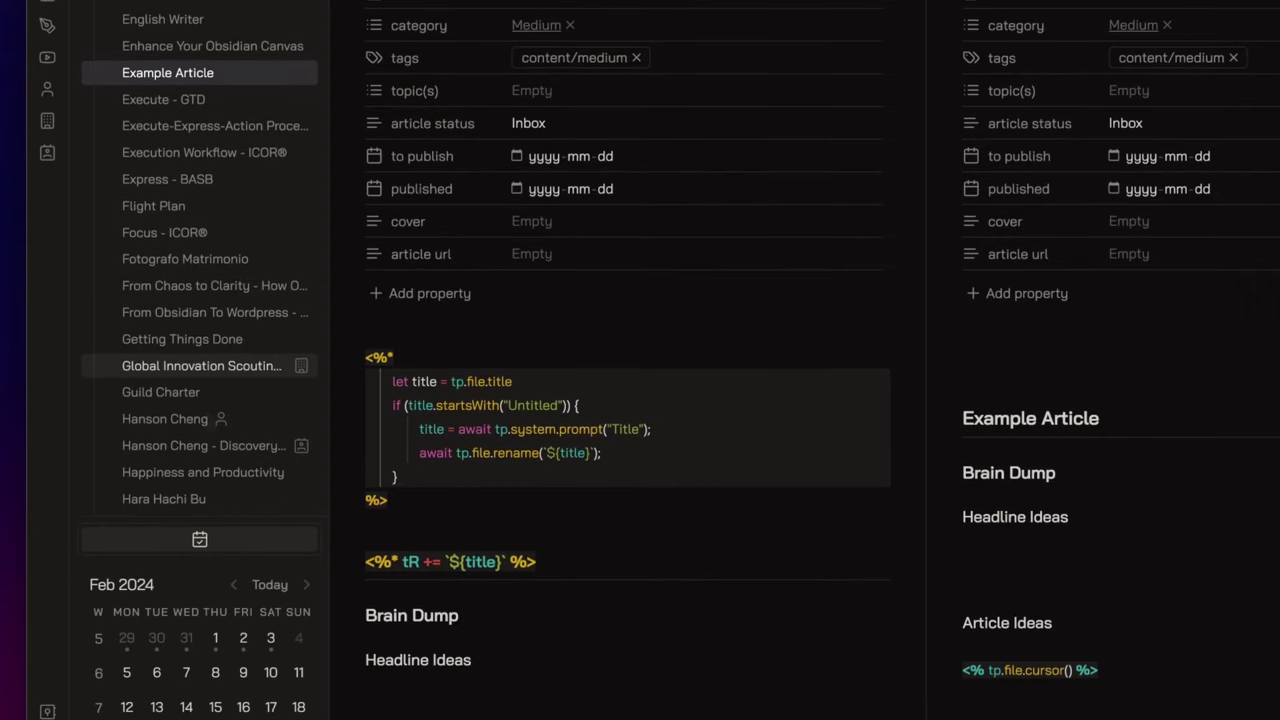
{"action": "scroll", "coordinate": [206, 415], "scroll_direction": "up", "scroll_amount": 3}
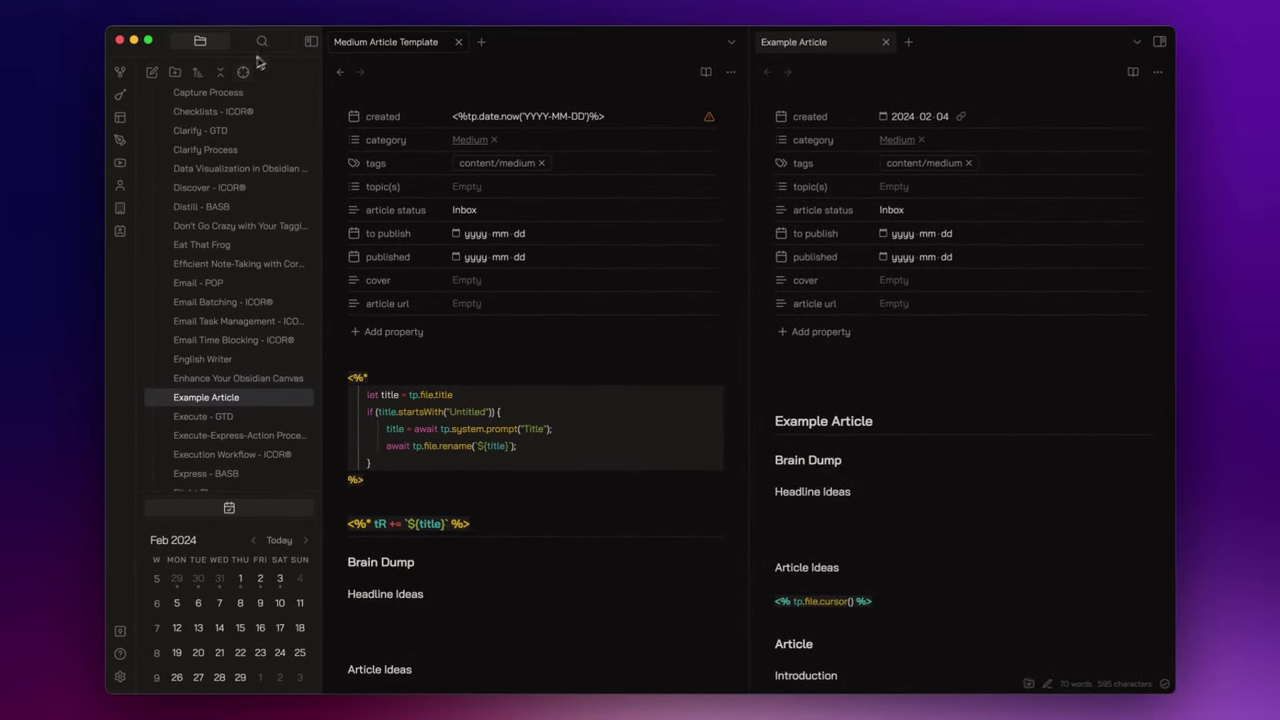
{"action": "left_click", "coordinate": [221, 74]}
{"action": "left_click", "coordinate": [458, 42]}
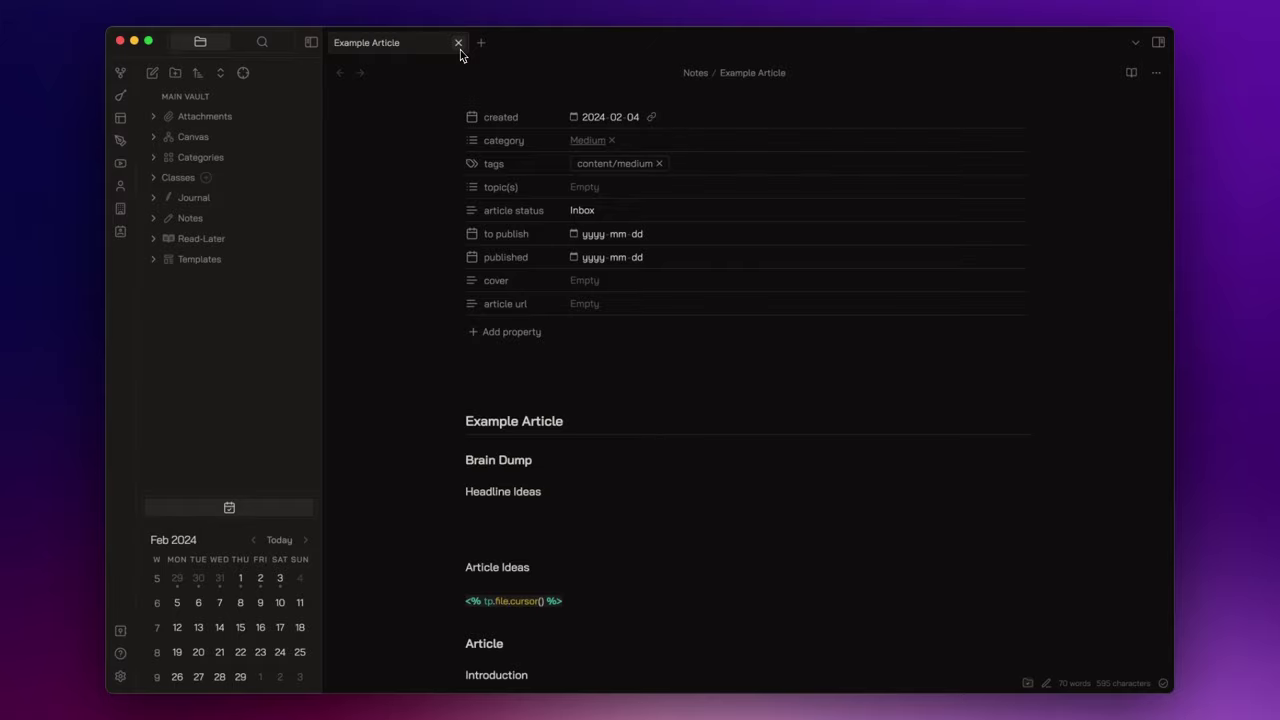
- Open the Medium note under Categories and scroll its 30-article table to Example Article
{"action": "left_click", "coordinate": [204, 157]}
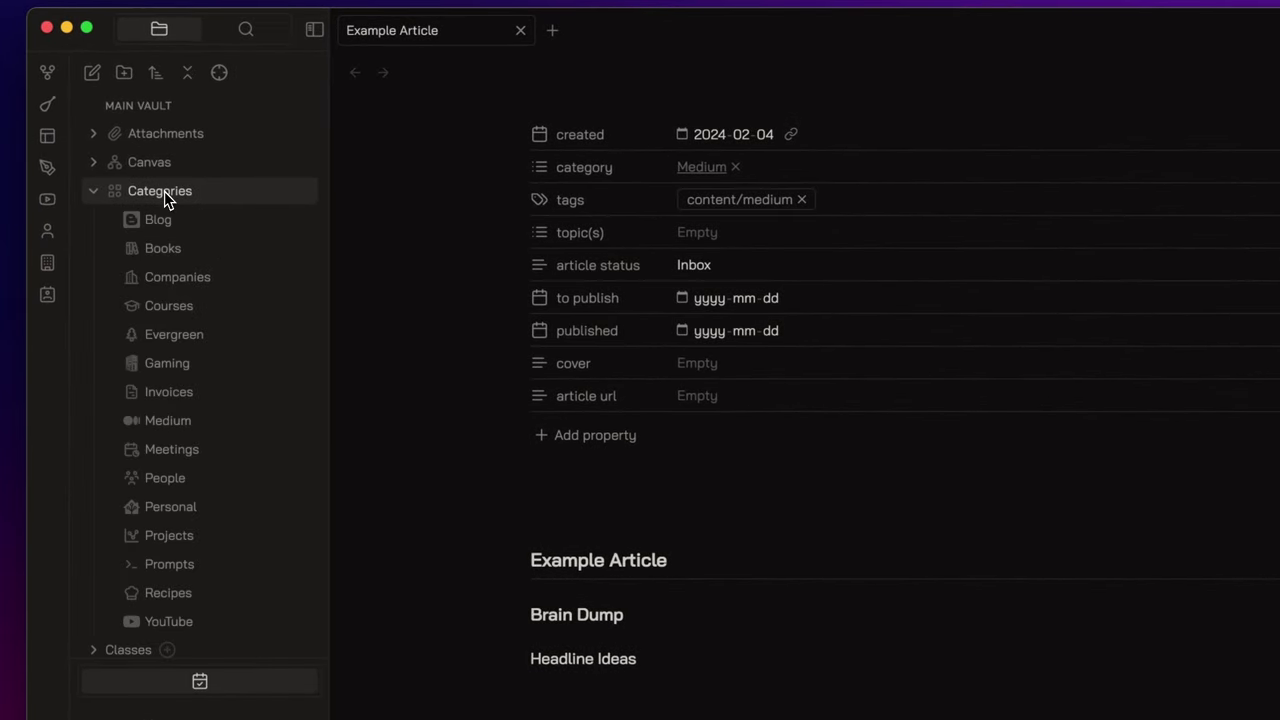
{"action": "left_click", "coordinate": [200, 422]}
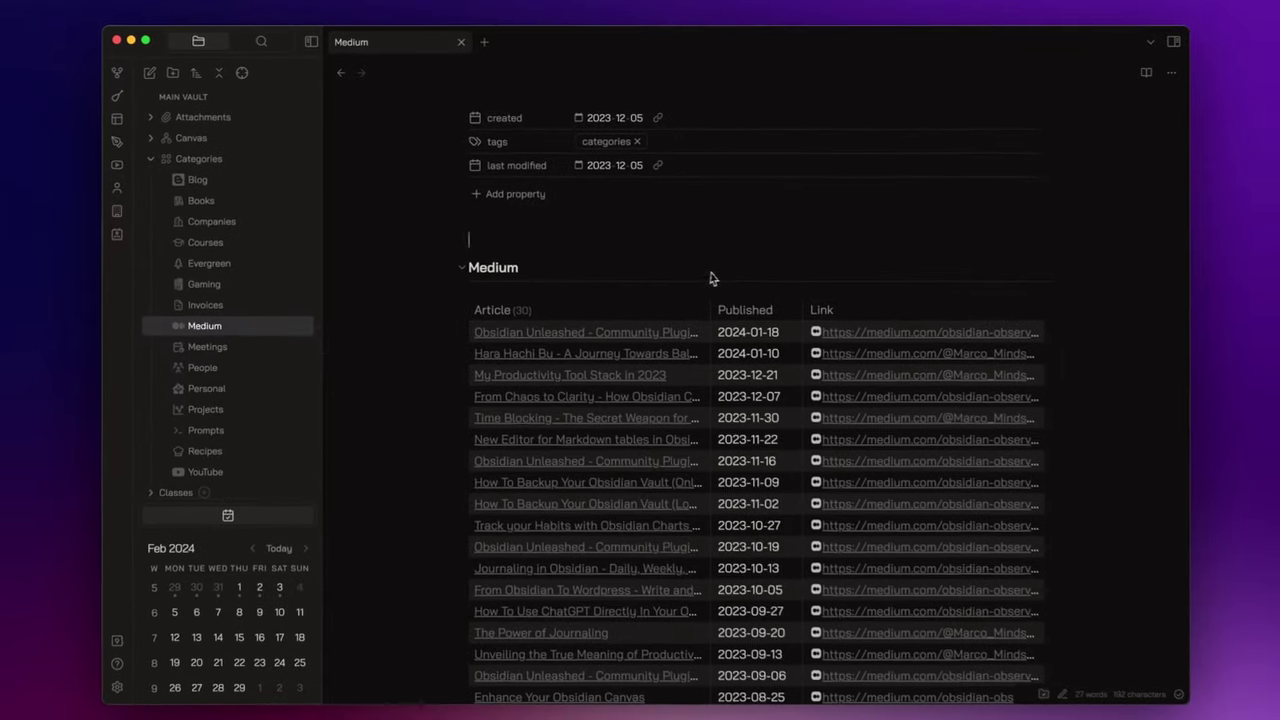
{"action": "scroll", "coordinate": [885, 360], "scroll_direction": "down", "scroll_amount": 3}
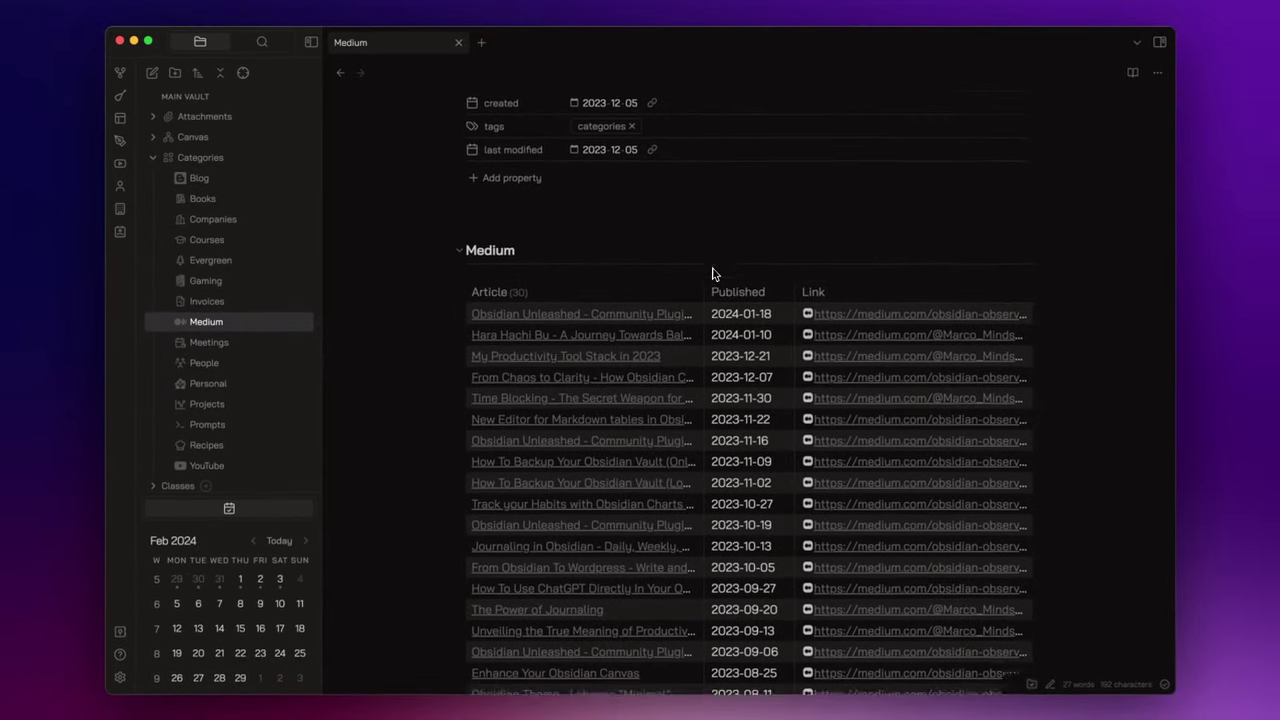
{"action": "scroll", "coordinate": [718, 272], "scroll_direction": "down", "scroll_amount": 5}
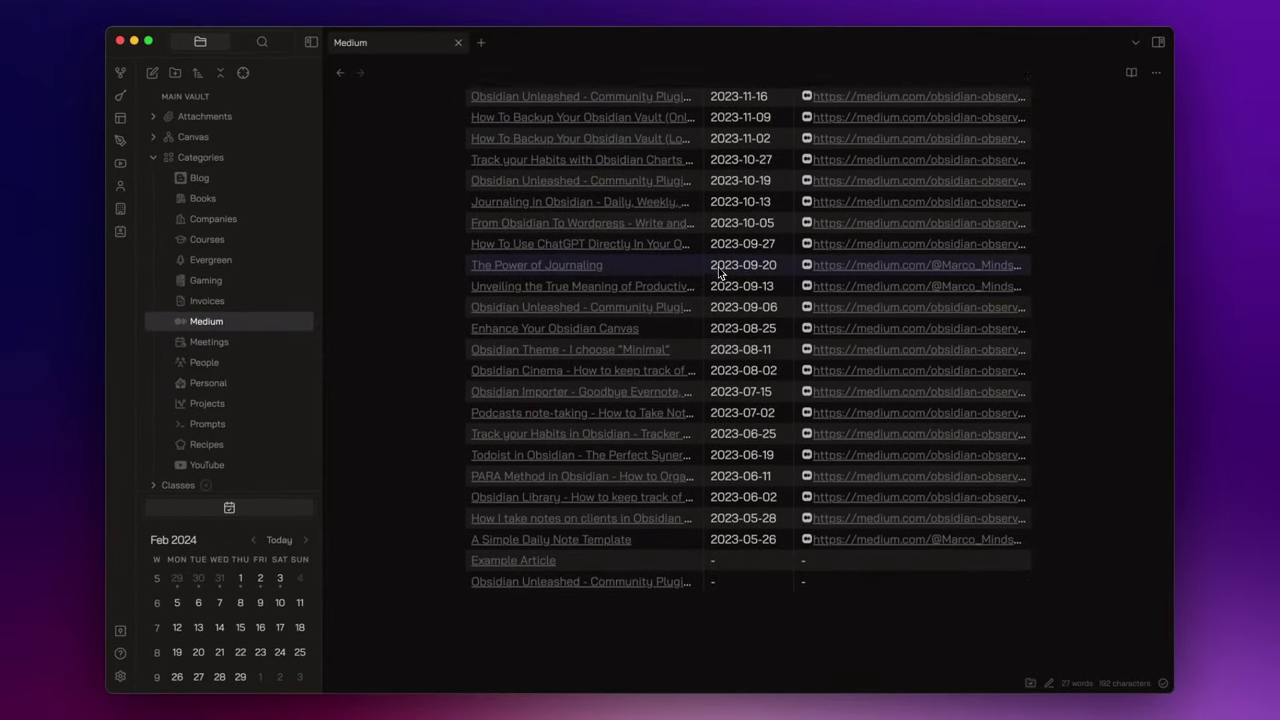
{"action": "scroll", "coordinate": [720, 272], "scroll_direction": "up", "scroll_amount": 10}
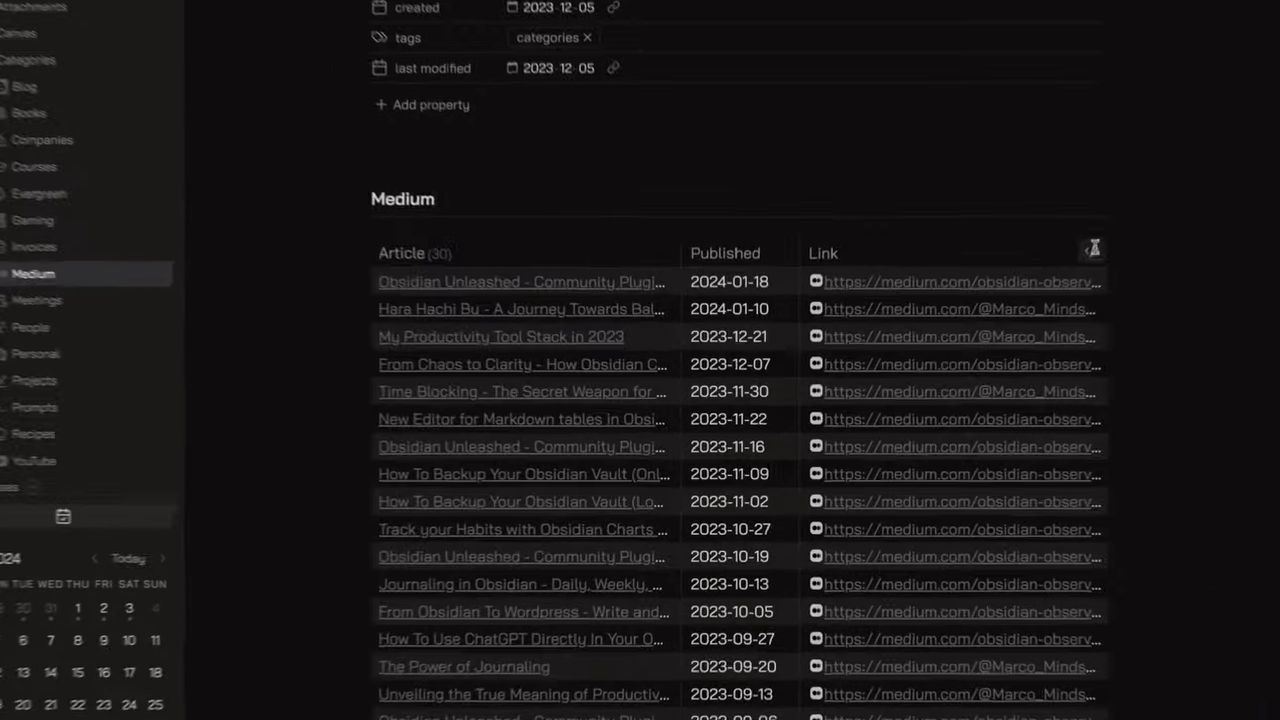
- Reveal the Dataview query behind the table, then render it back into the table
{"action": "left_click", "coordinate": [1094, 248]}
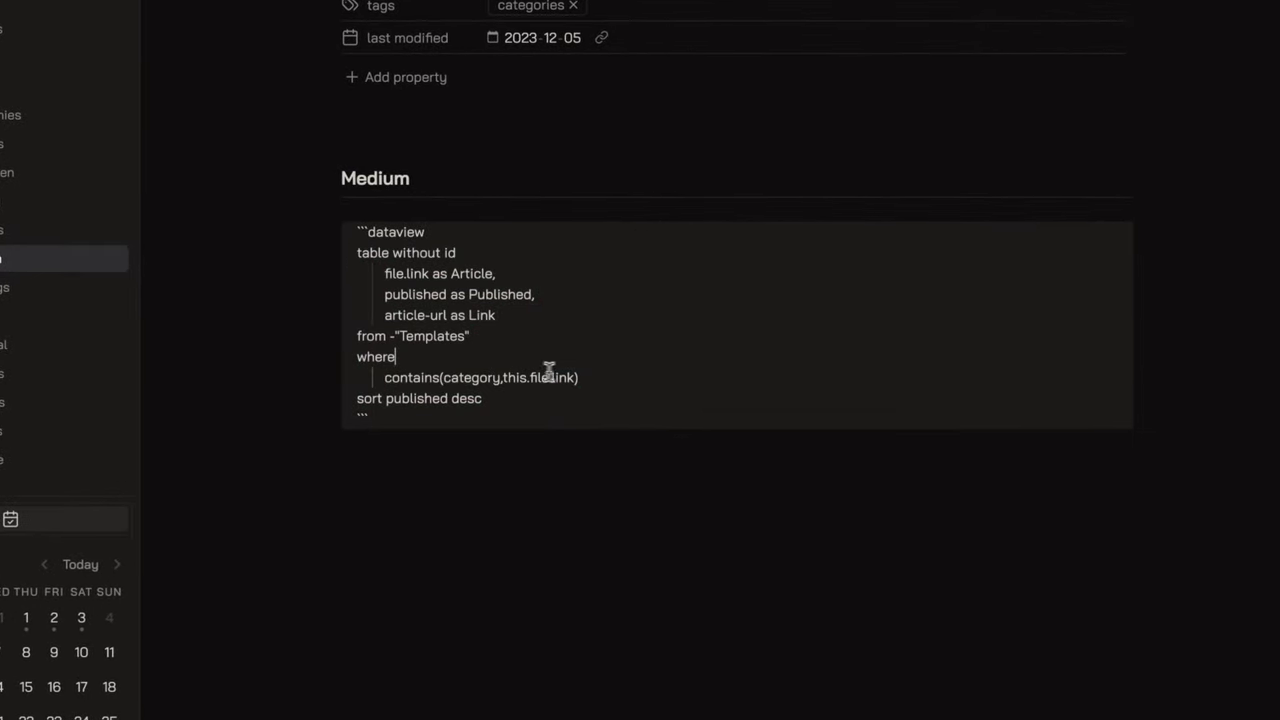
{"action": "left_click", "coordinate": [660, 486]}
{"action": "scroll", "coordinate": [657, 501], "scroll_direction": "down", "scroll_amount": 10}
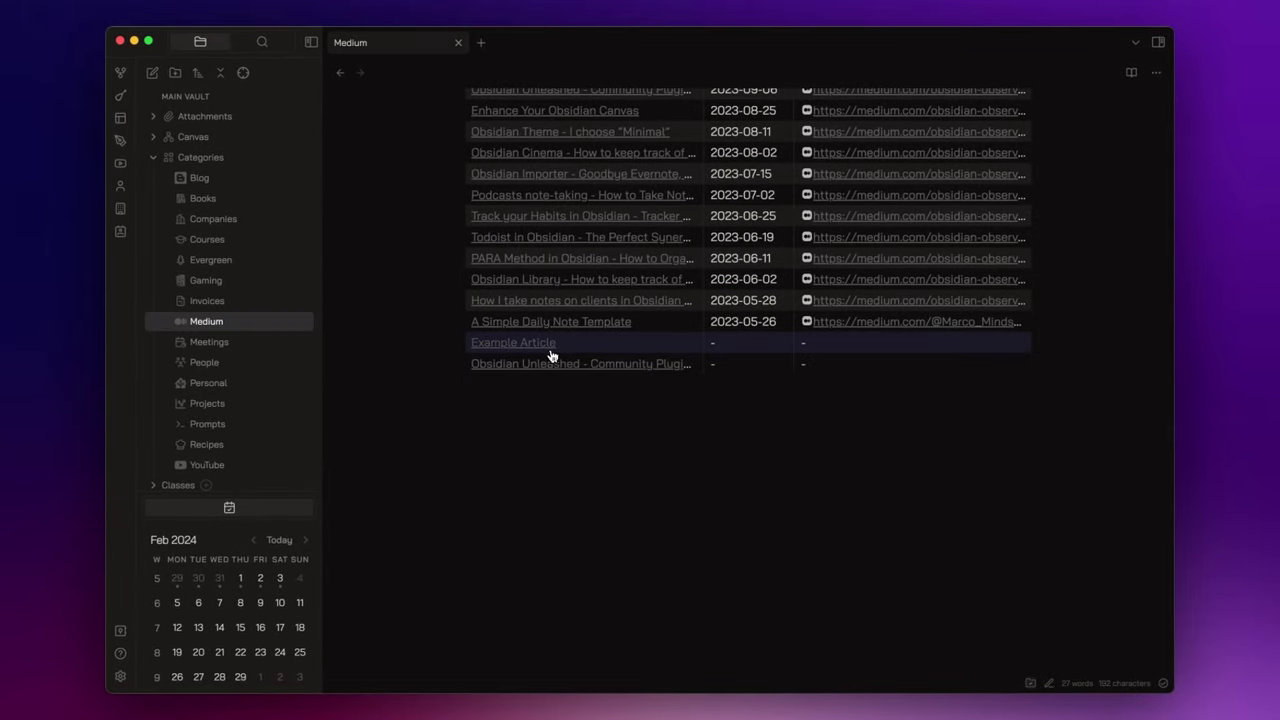
{"action": "left_click", "coordinate": [538, 346]}
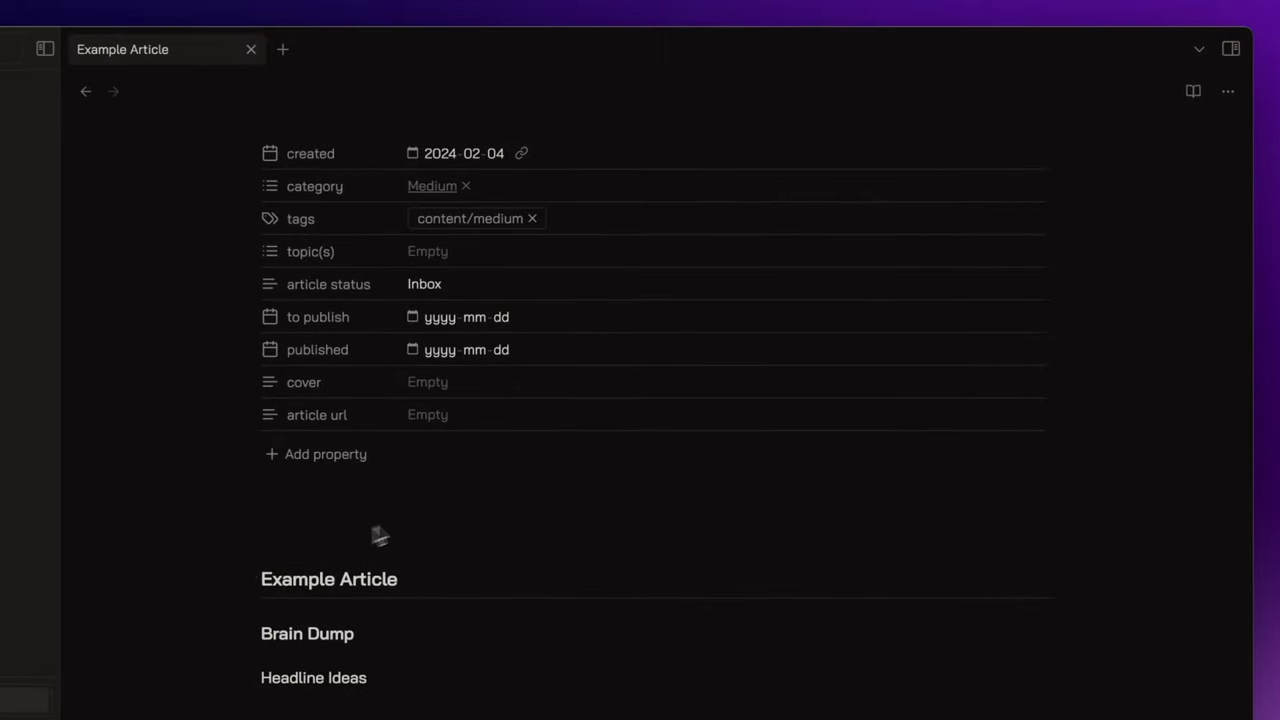
{"action": "left_click", "coordinate": [432, 187]}
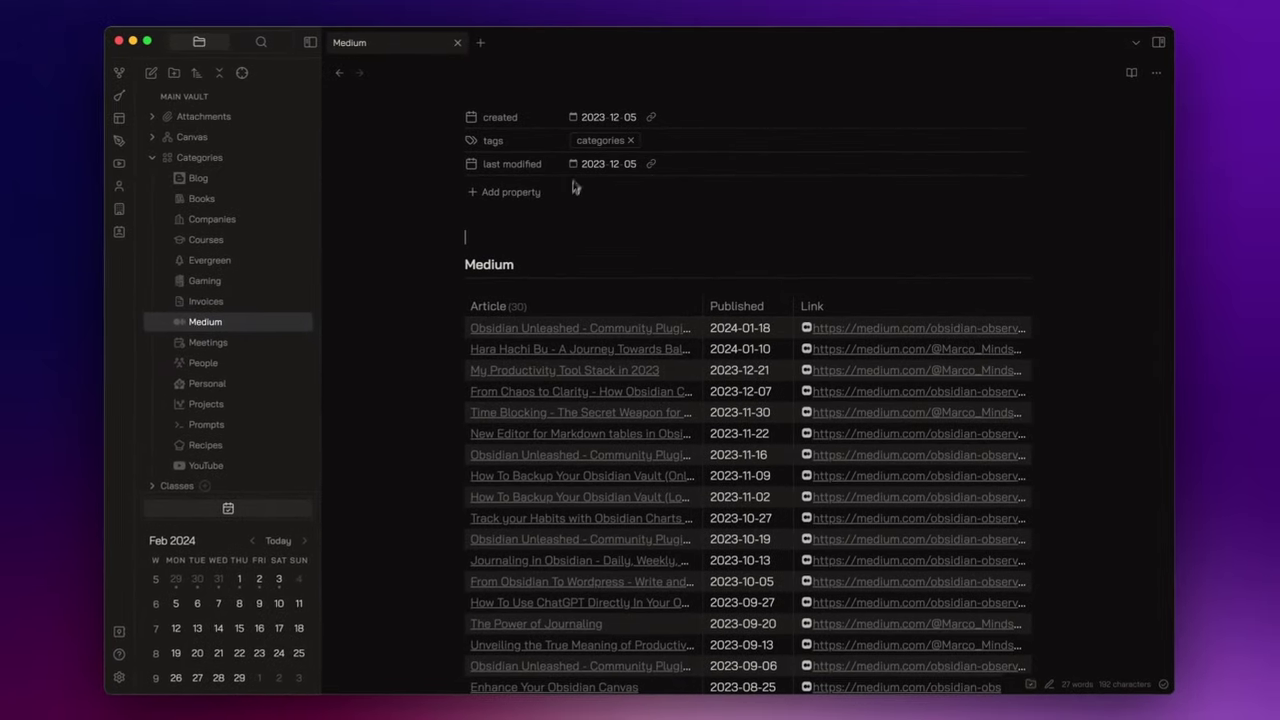